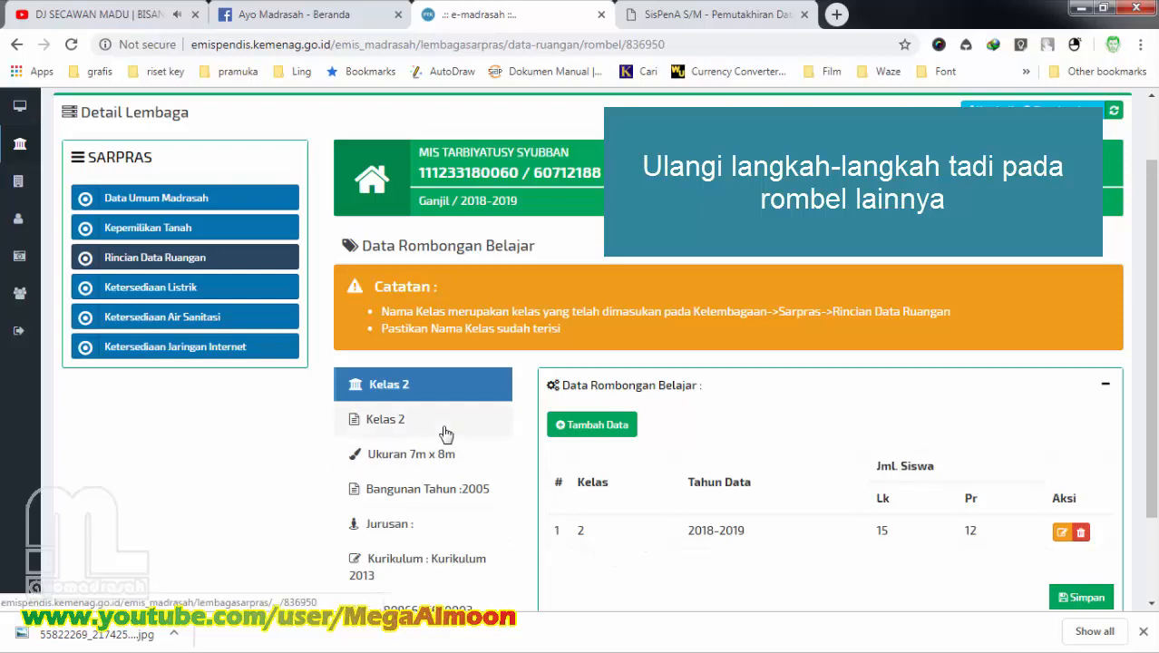
- From the room details list, open the Rombongan Belajar data of the Kelas 4 classroom
left_click(218, 262)
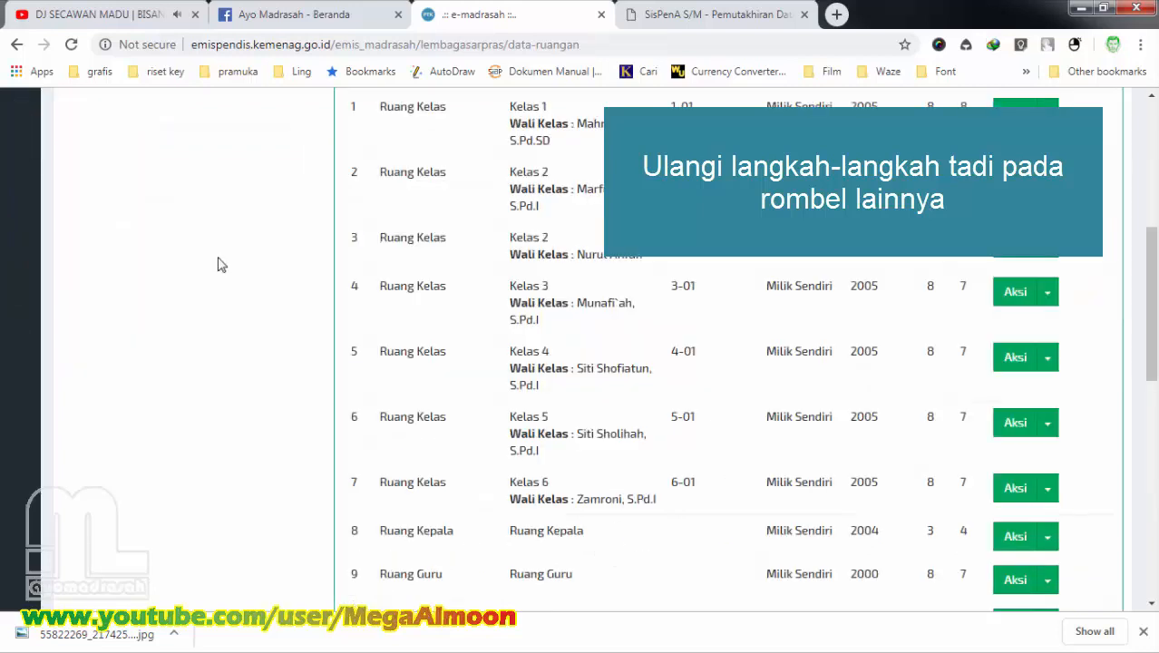
left_click(1048, 364)
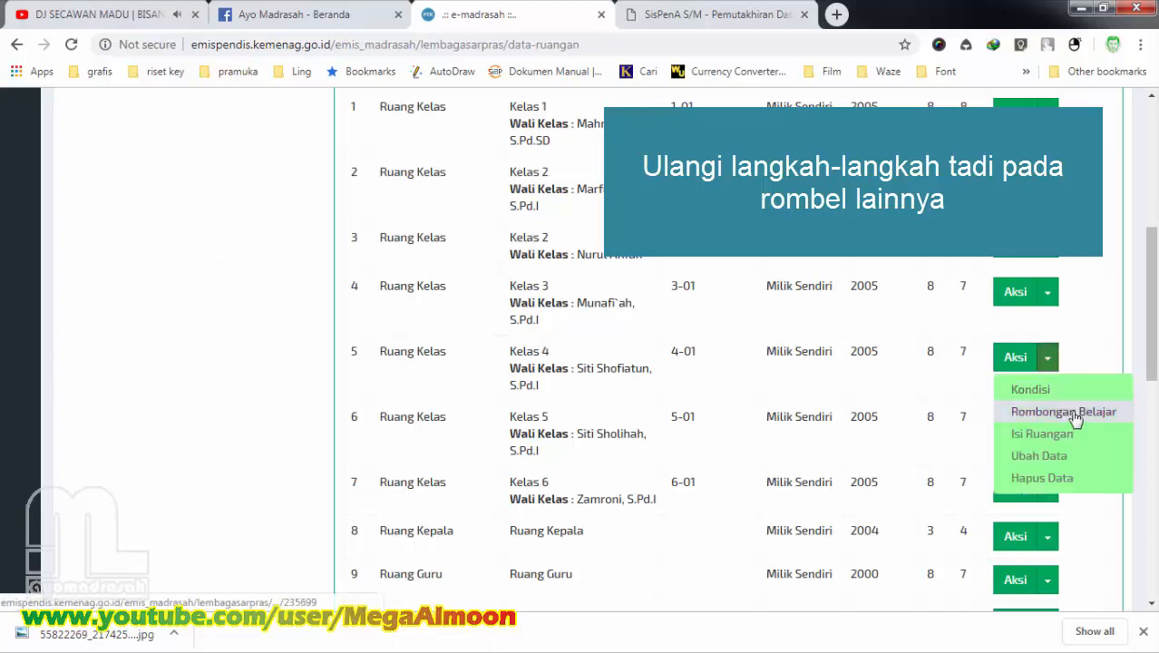
left_click(1070, 416)
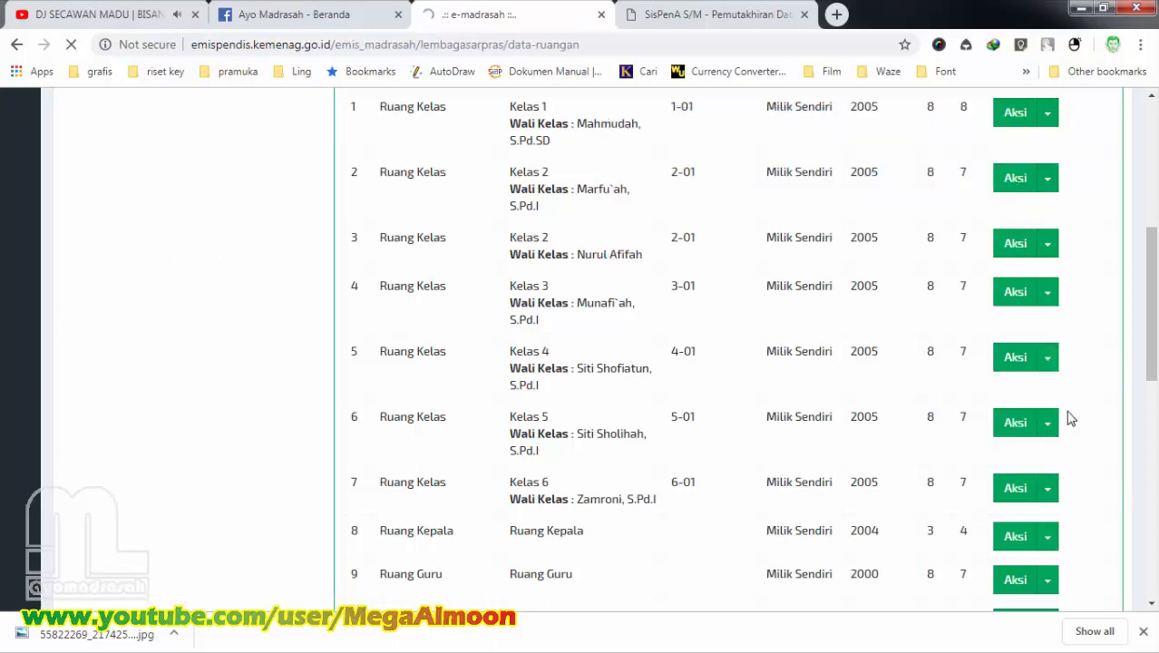
scroll(784, 462, "down", 2)
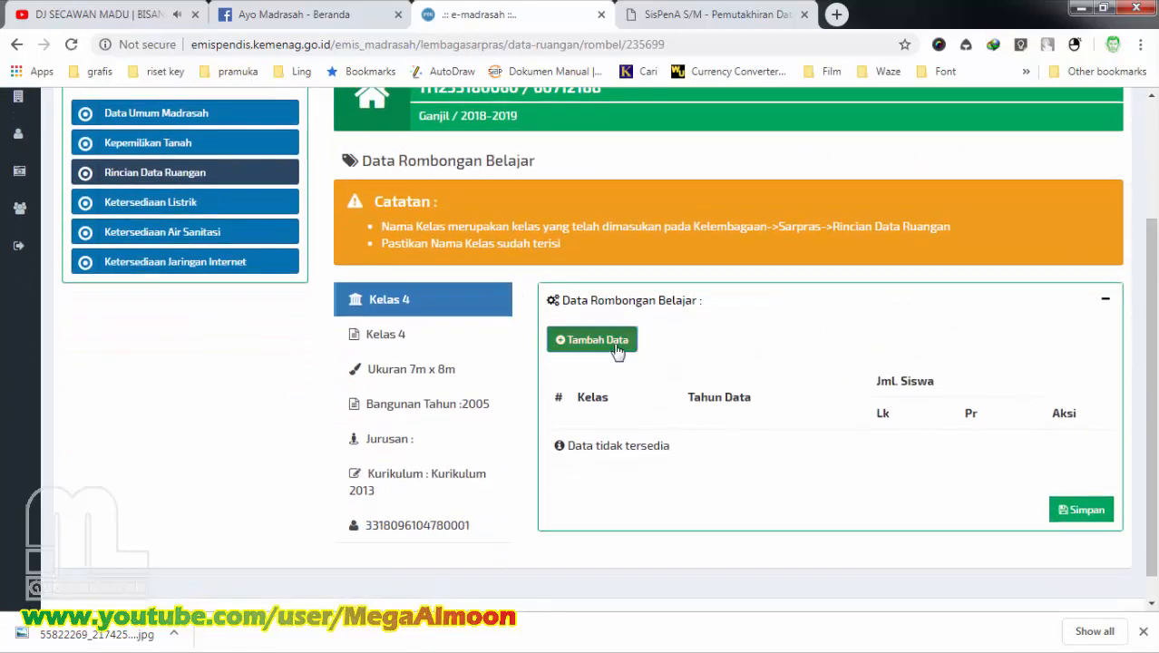
- Add a 2018-2019 study group record for Kelas 4 with 16 male and 12 female students and save it
left_click(615, 344)
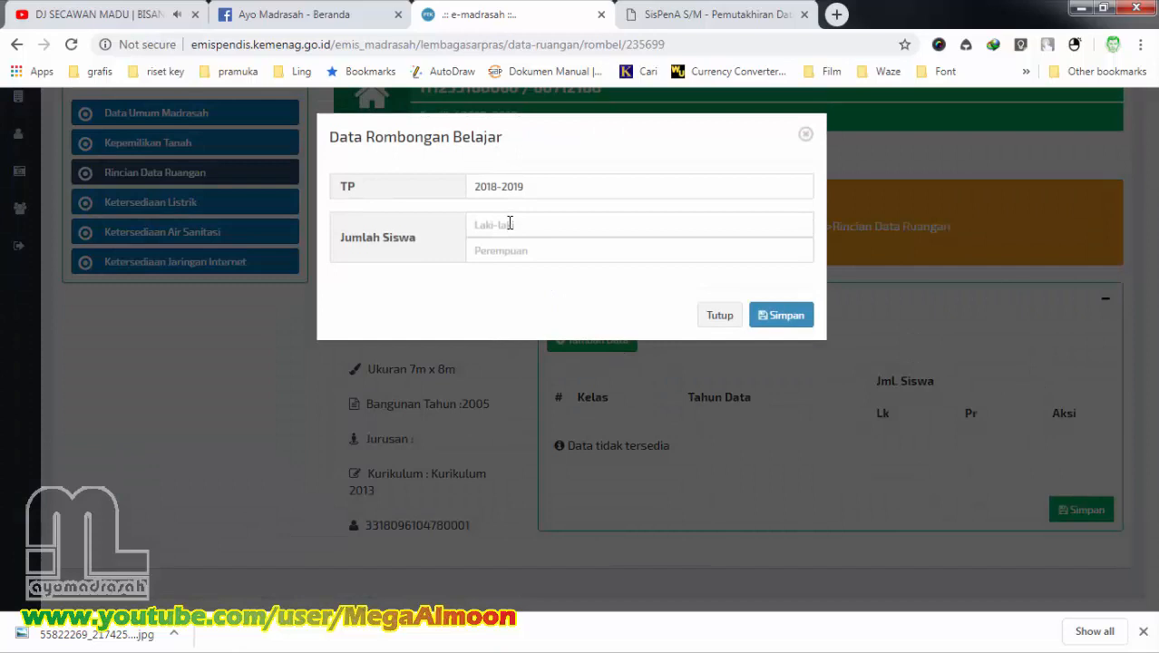
left_click(510, 223)
type("16")
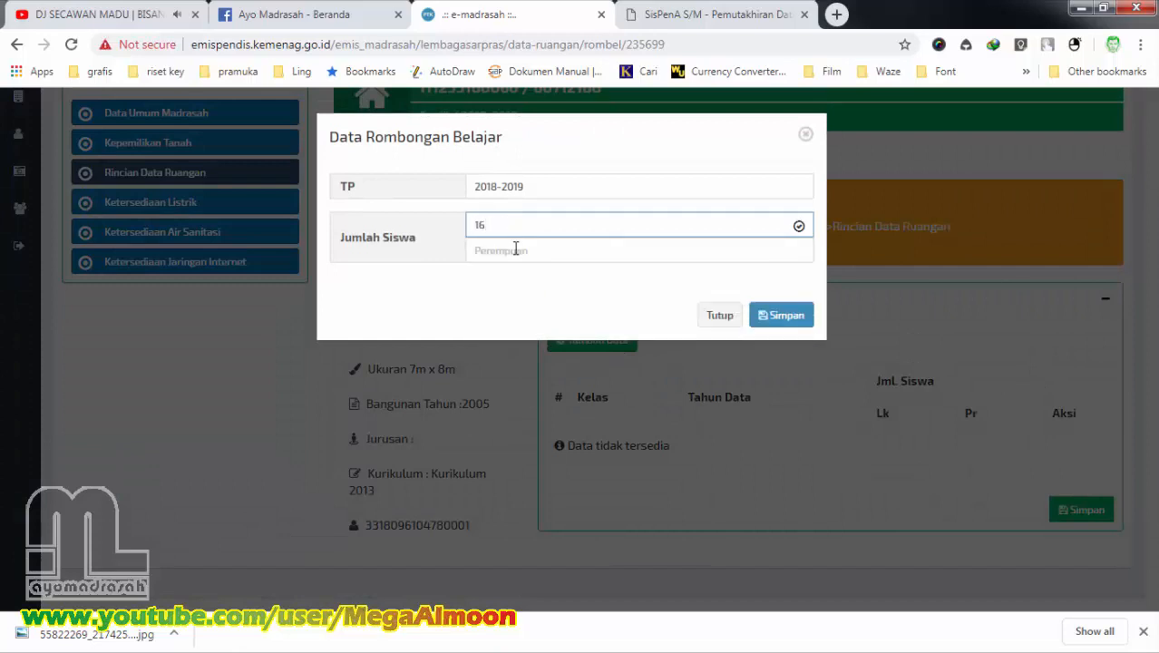
left_click(515, 249)
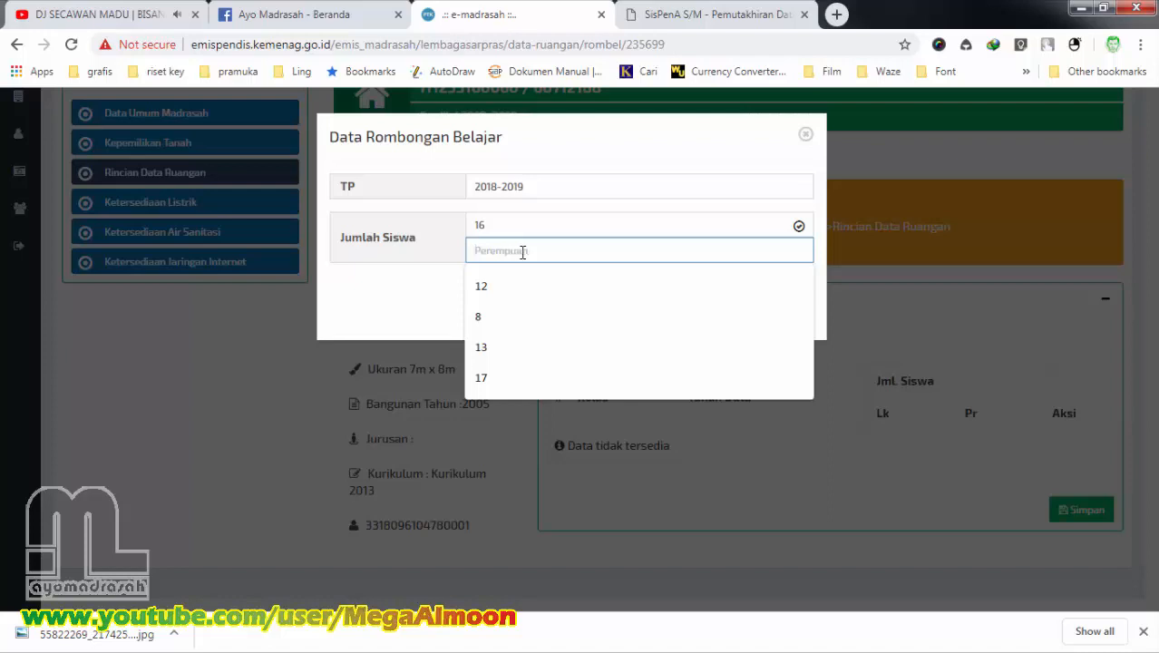
type("1")
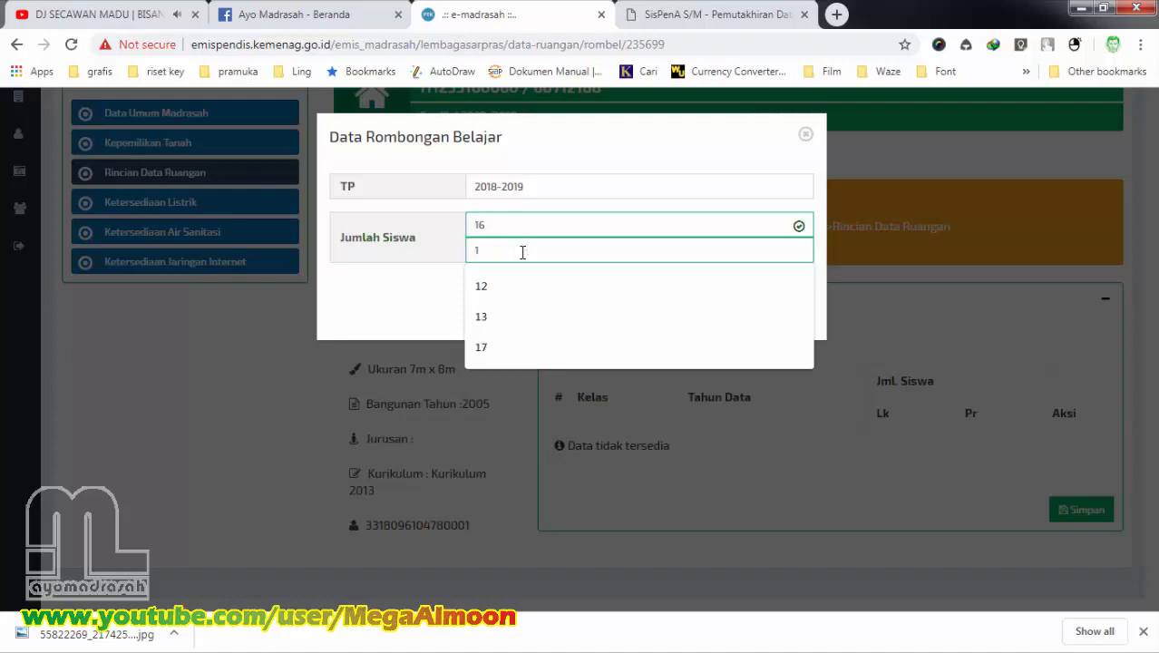
type("2")
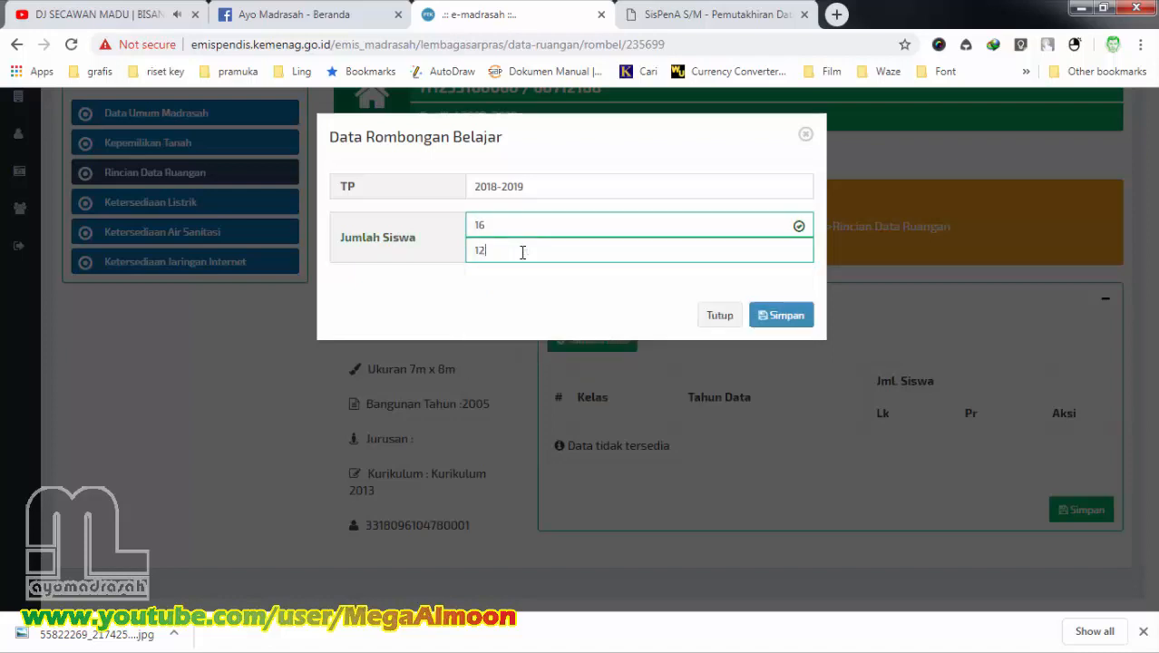
left_click(771, 323)
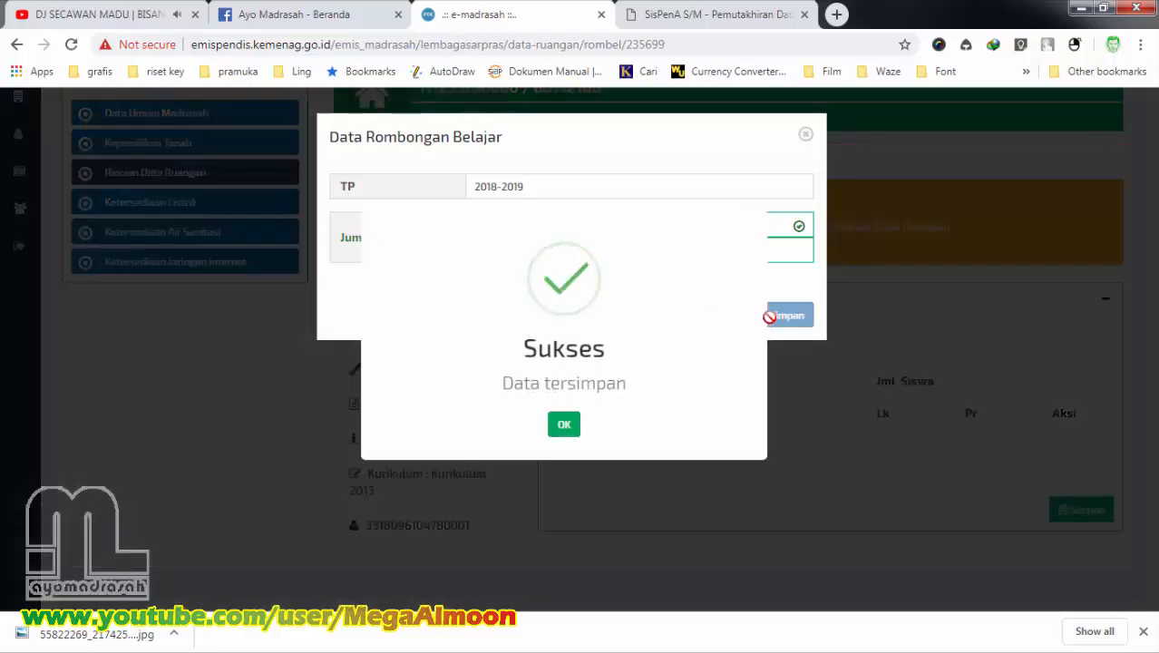
left_click(563, 426)
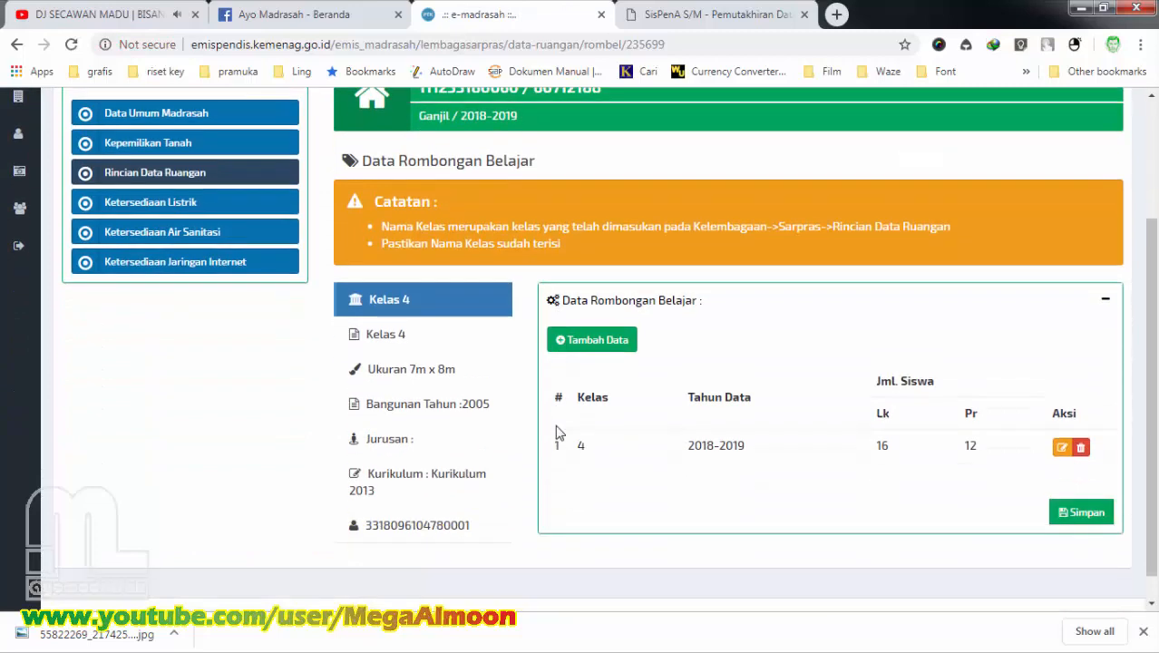
- Switch to SisPenA and retrieve the student reference data from Dapodik/EMIS
scroll(604, 452, "up", 3)
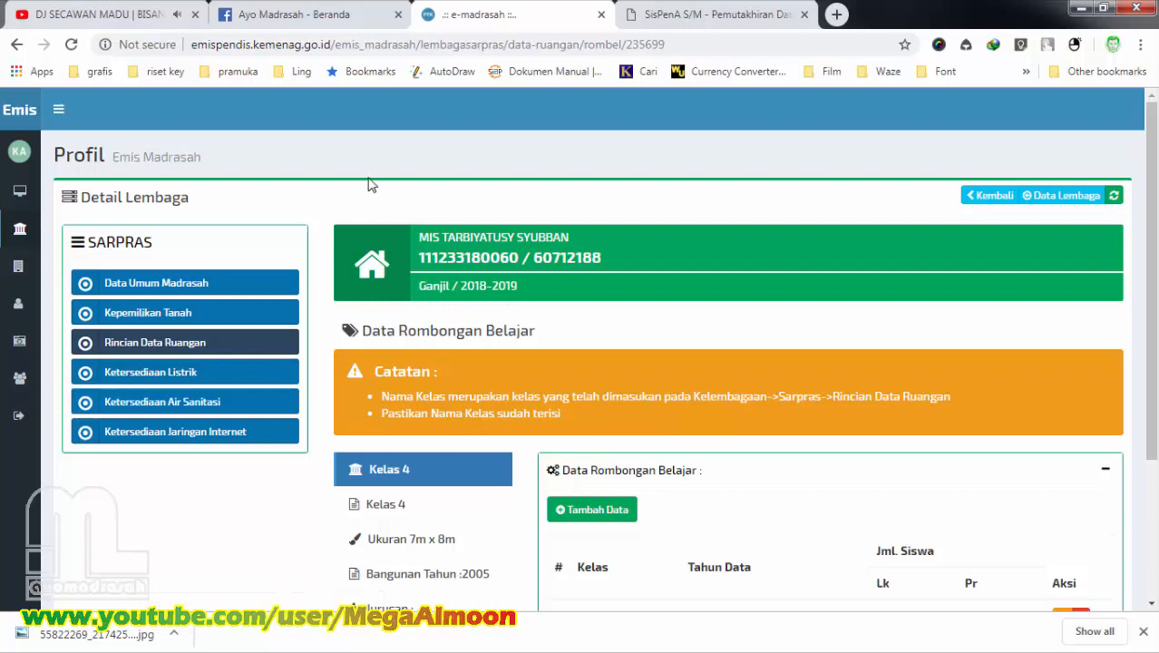
left_click(669, 16)
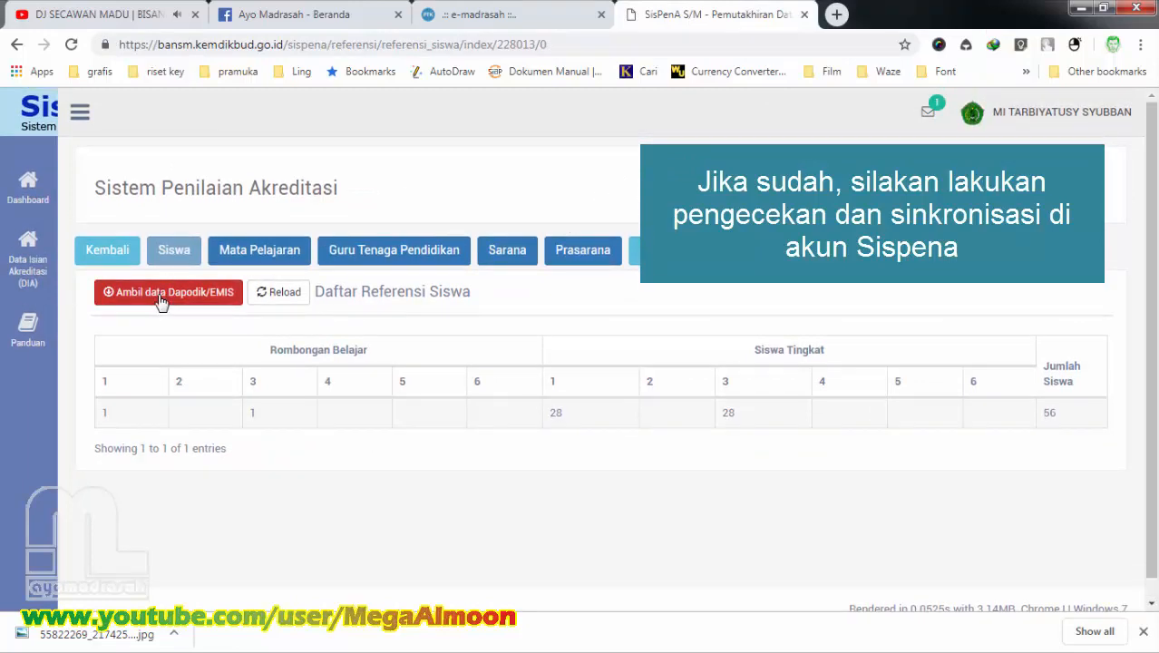
left_click(160, 300)
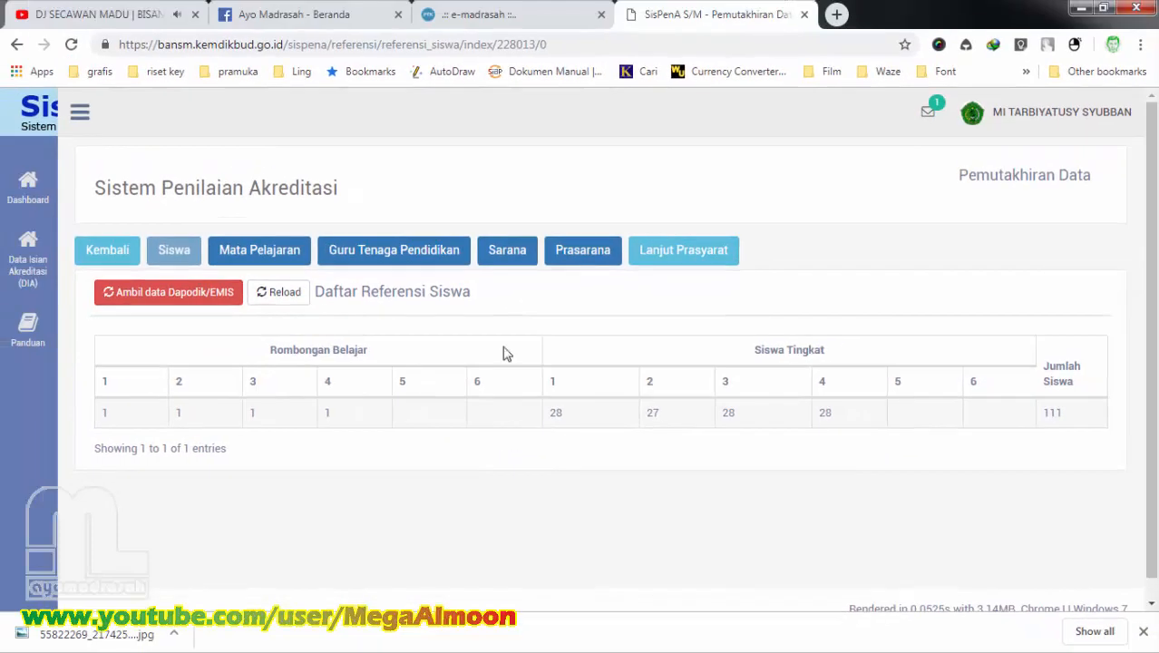
- Return to the EMIS Madrasah site and open the Rincian Data Ruangan room list
left_click(544, 16)
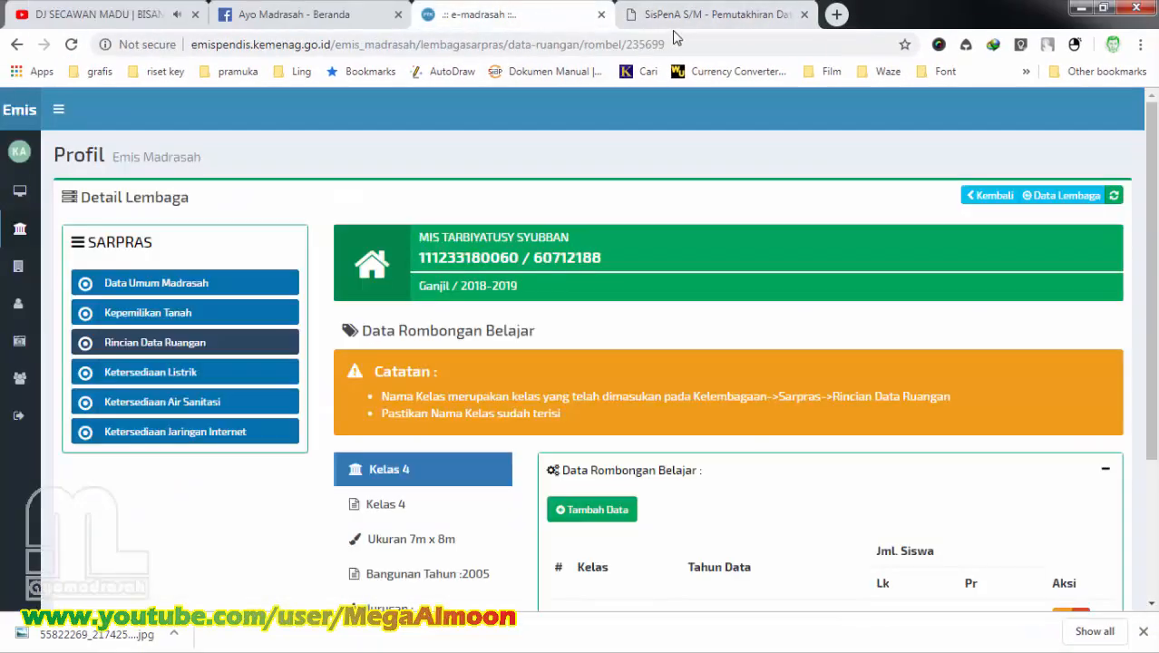
scroll(620, 401, "down", 2)
scroll(365, 298, "up", 1)
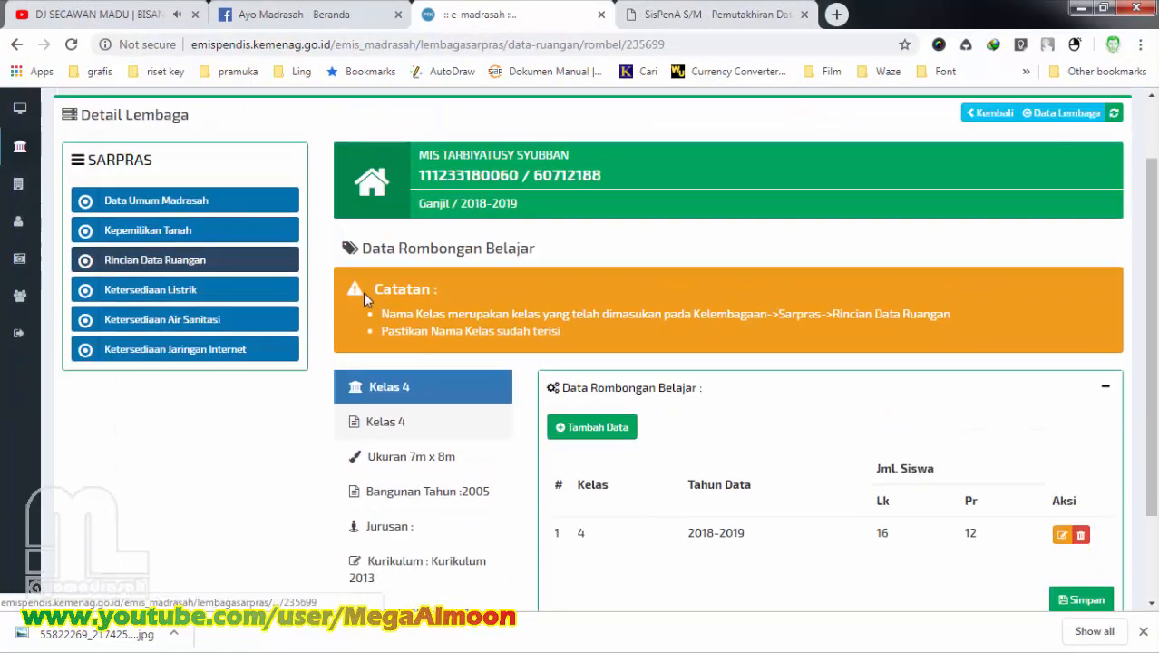
scroll(362, 299, "up", 1)
left_click(234, 314)
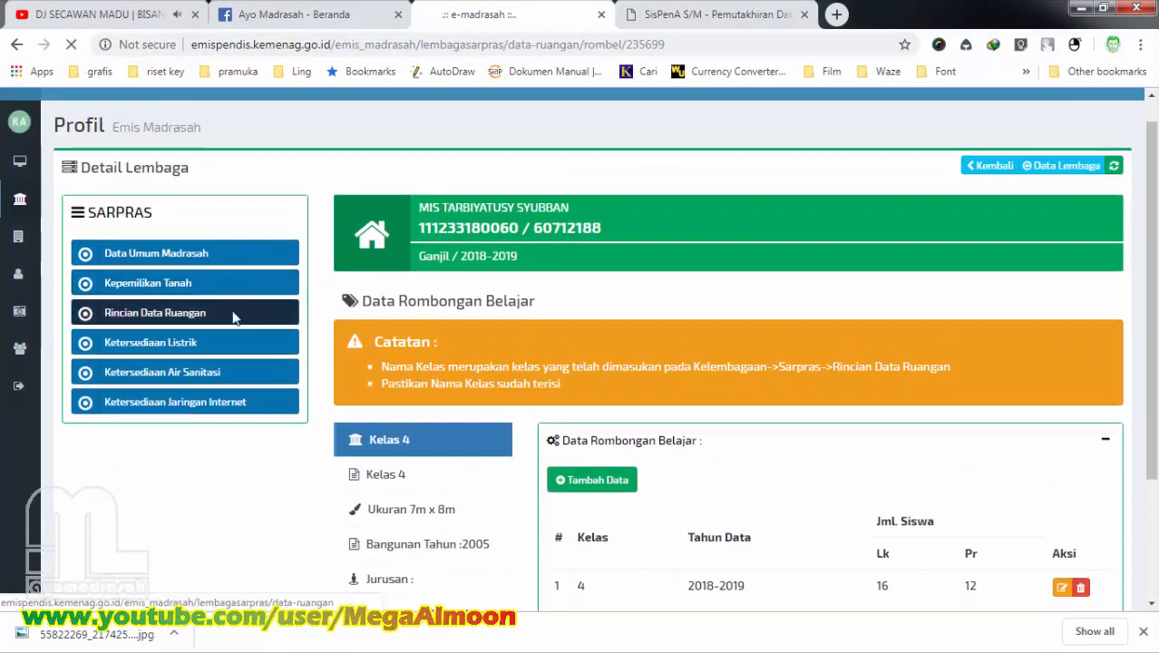
left_click(715, 15)
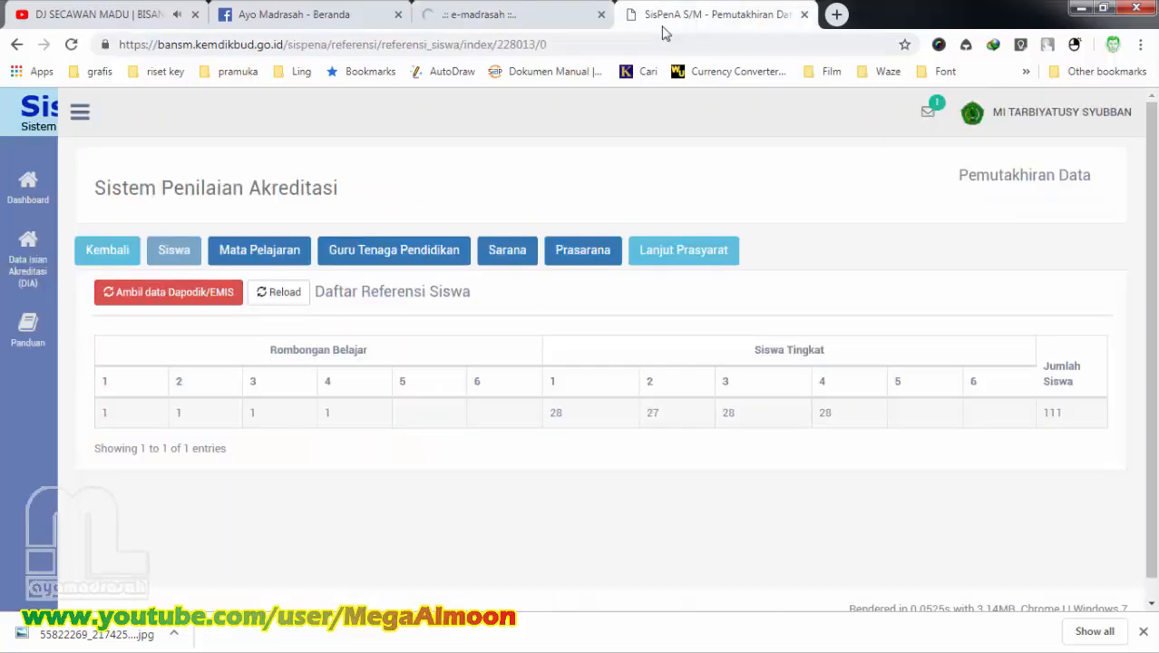
left_click(556, 19)
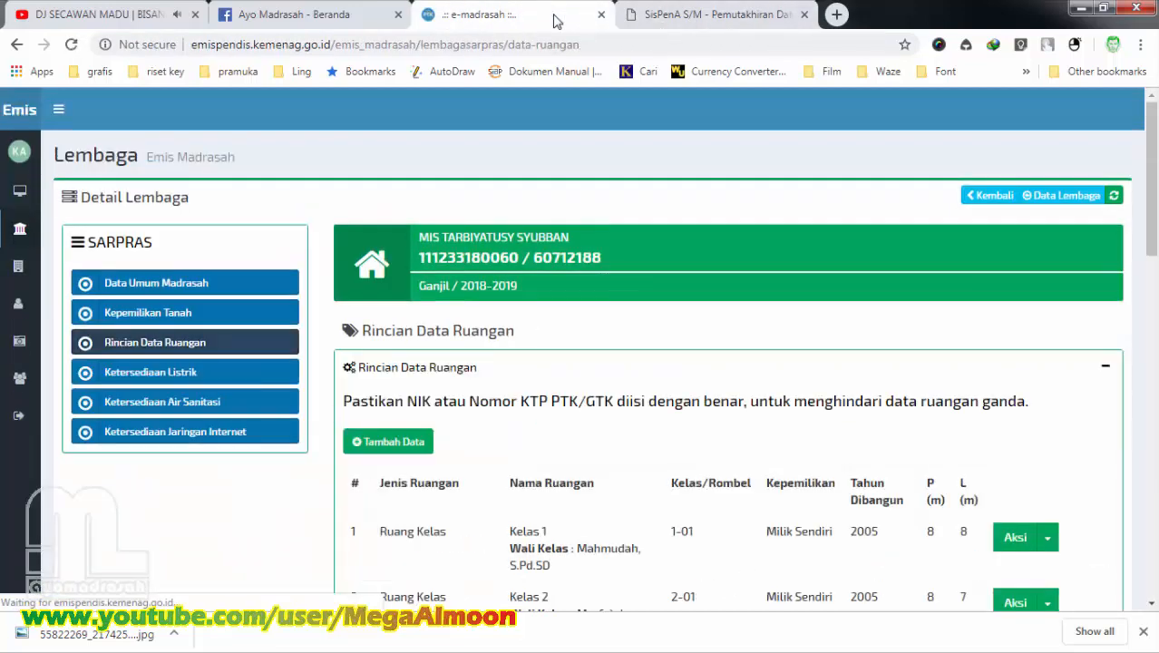
- Open the Rombongan Belajar data of the Kelas 5 classroom
scroll(641, 318, "down", 4)
scroll(641, 328, "down", 1)
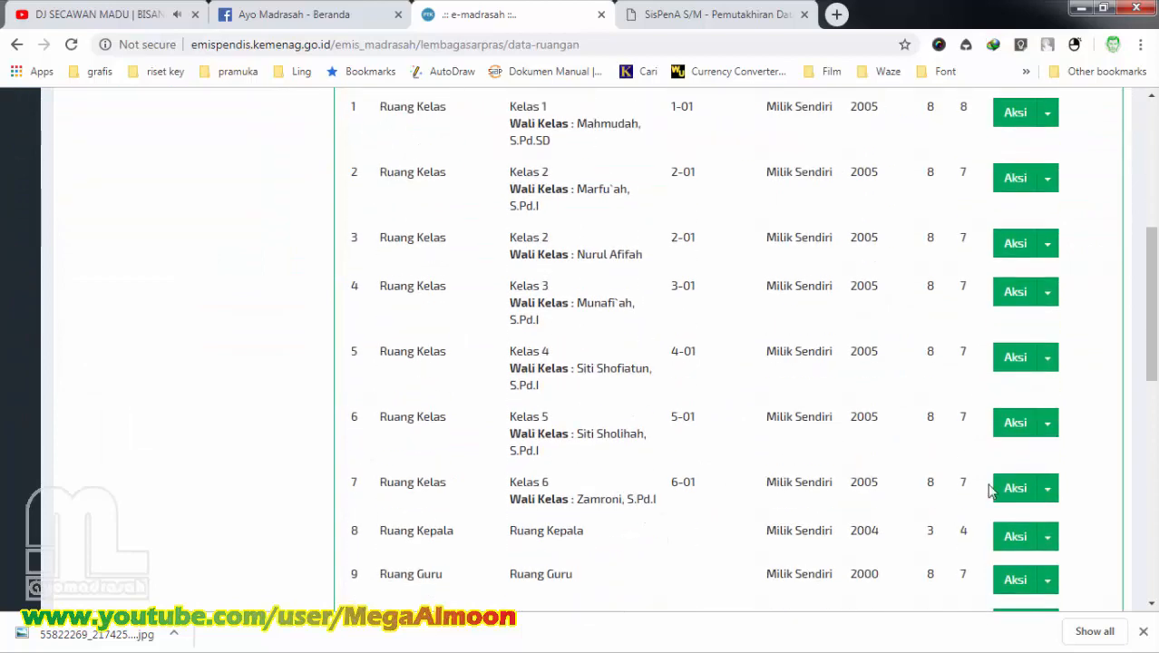
left_click(1047, 430)
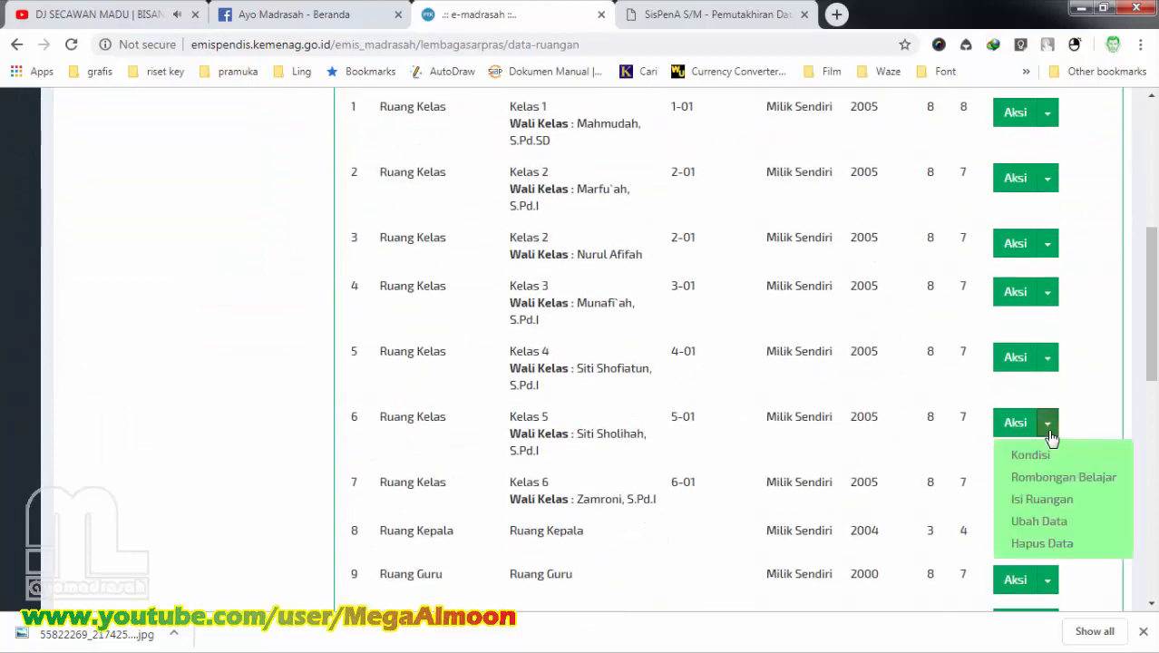
left_click(1067, 478)
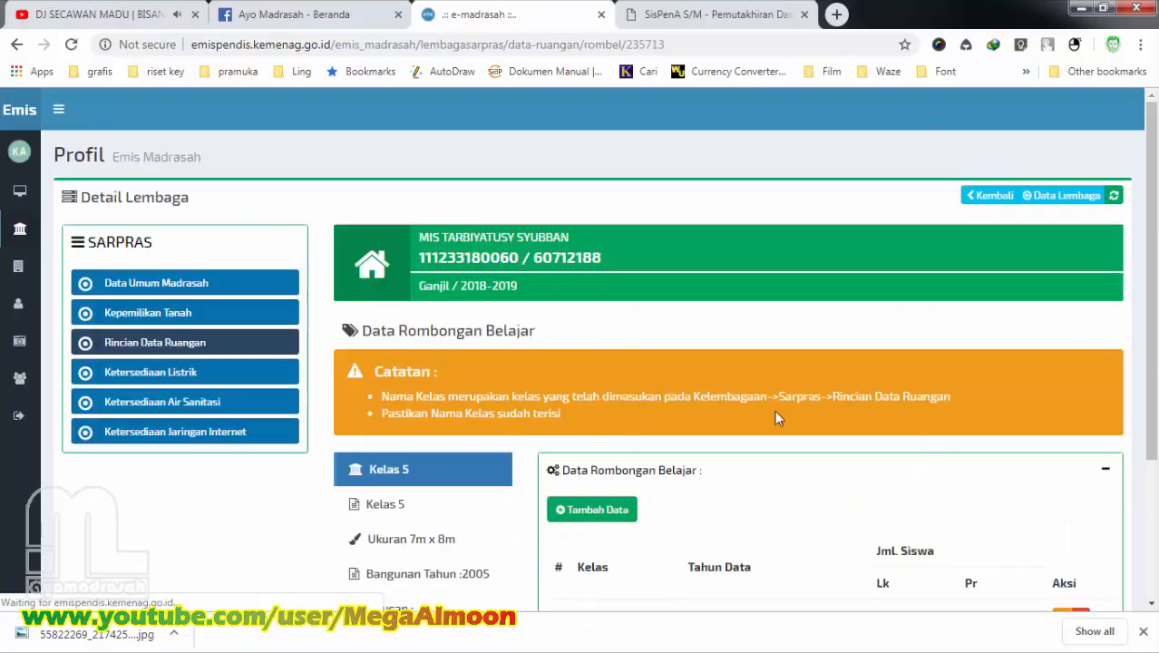
scroll(725, 335, "down", 1)
scroll(736, 354, "down", 1)
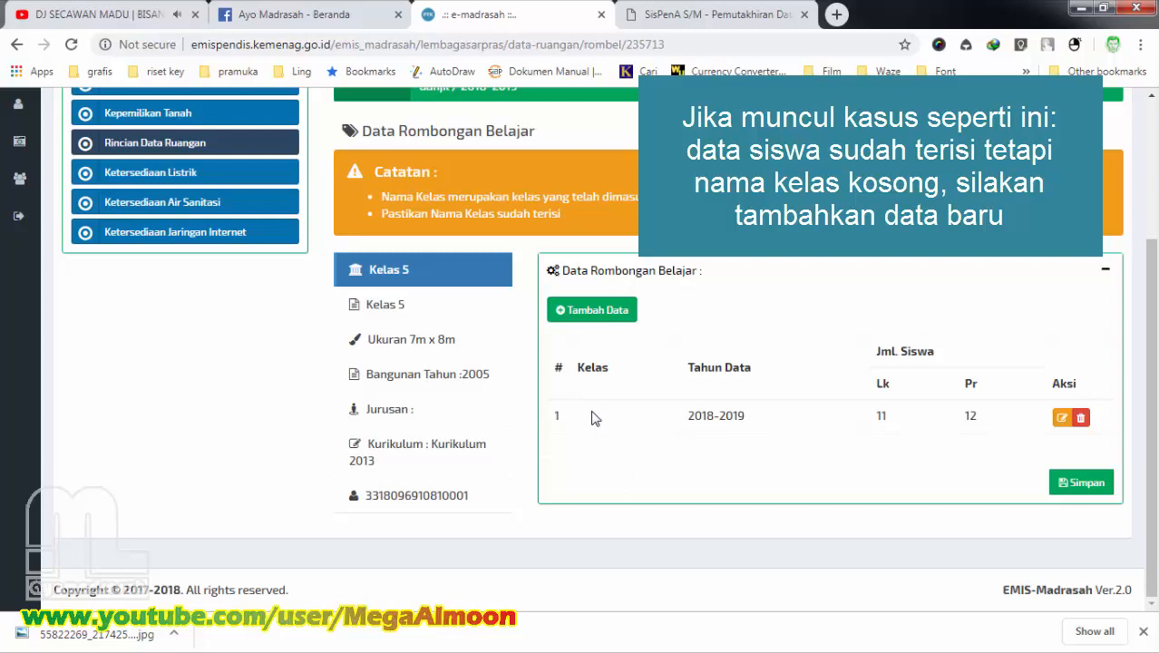
- Add a new 2018-2019 study group record for Kelas 5 with 10 male and 14 female students and save it
left_click(588, 311)
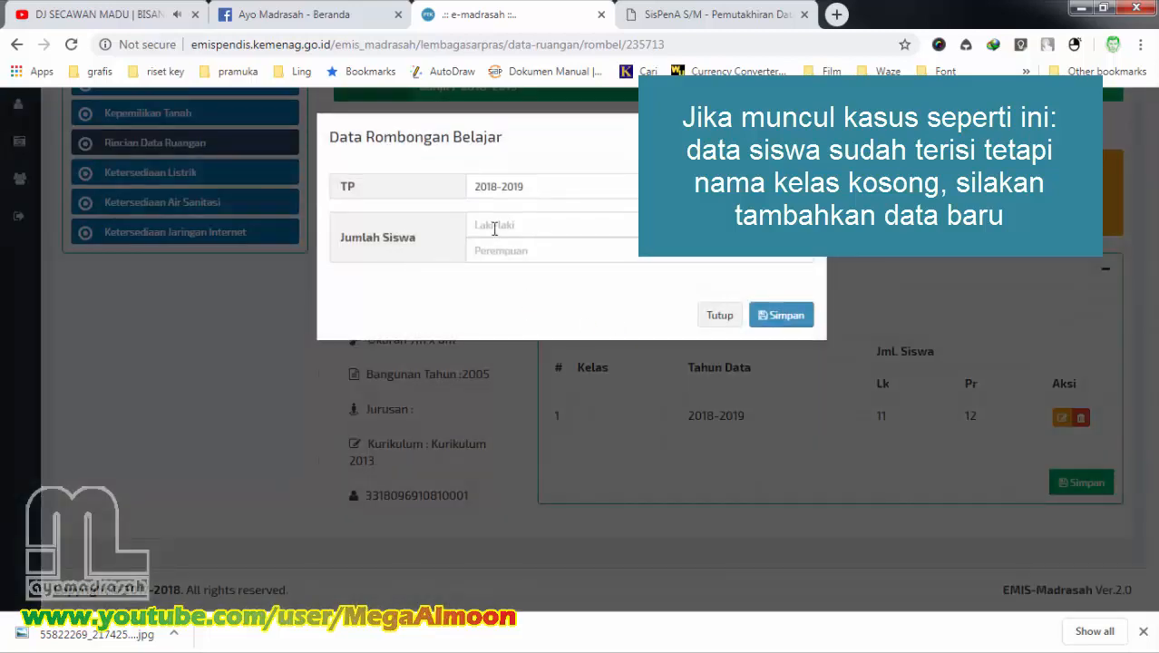
left_click(494, 225)
type("10")
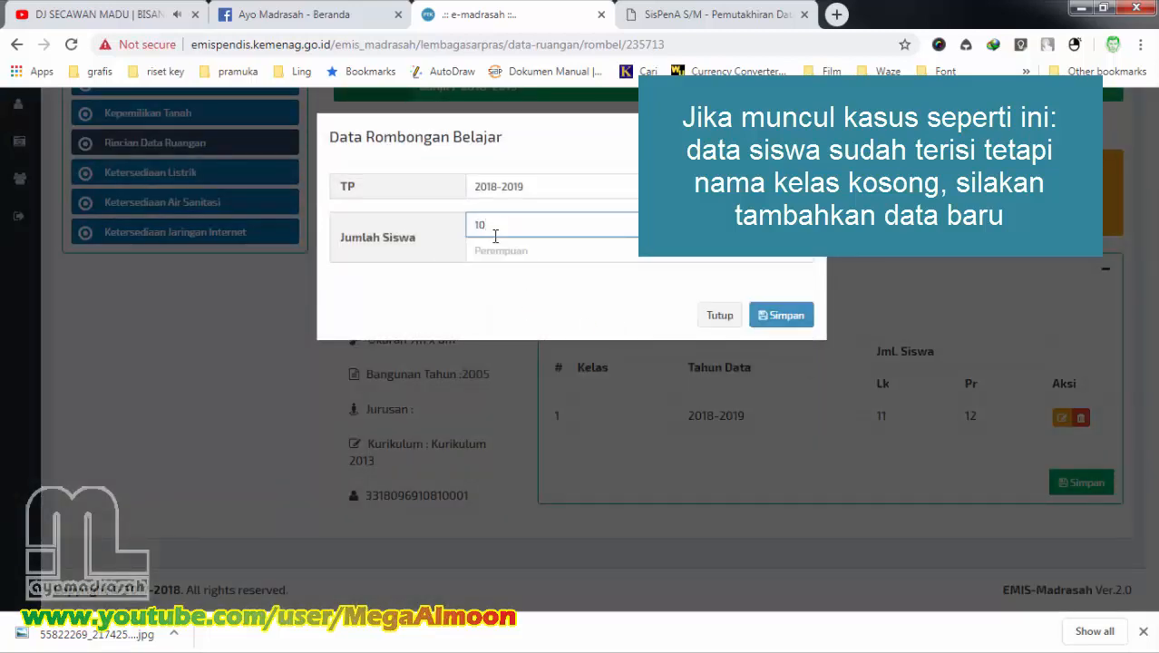
left_click(509, 249)
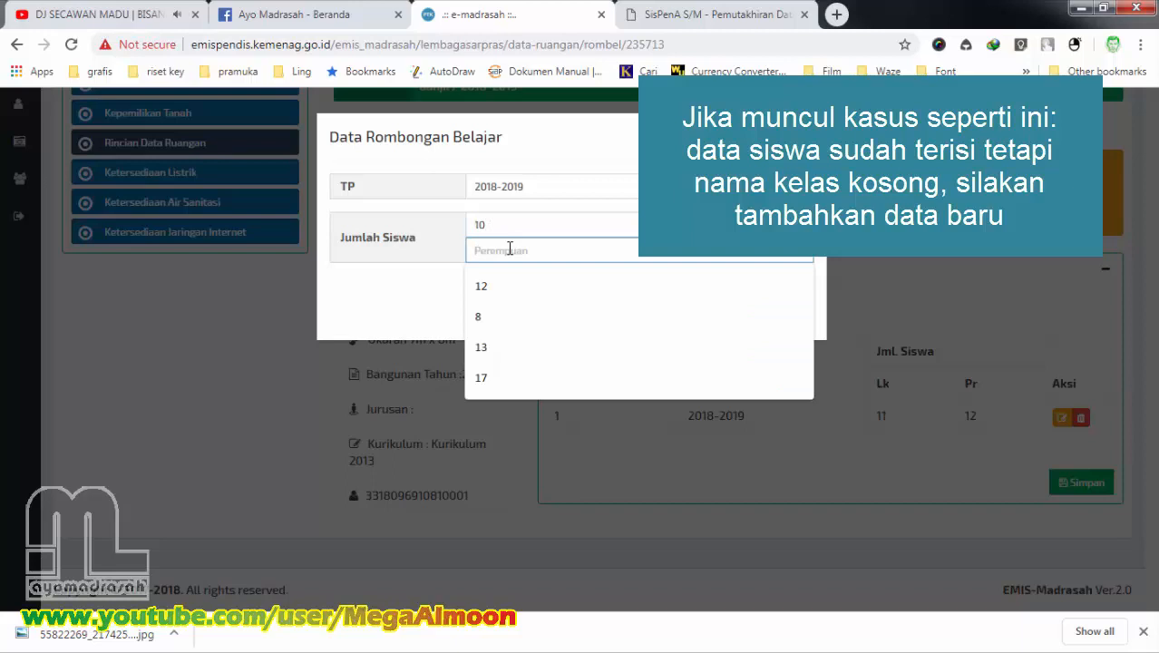
type("14")
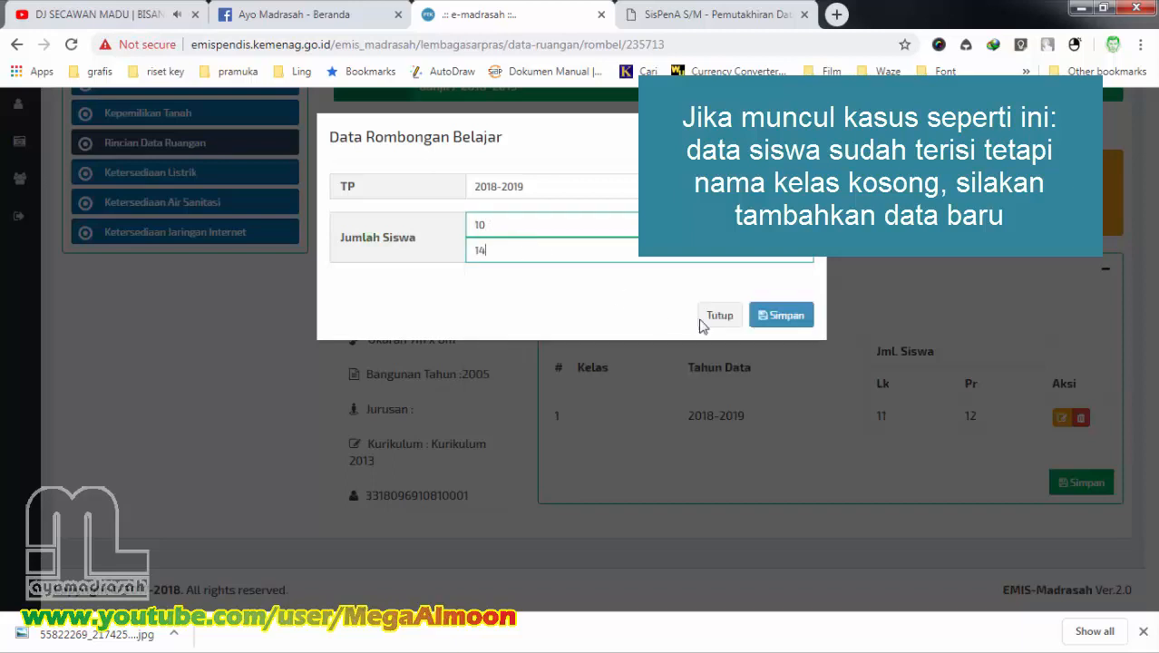
left_click(773, 314)
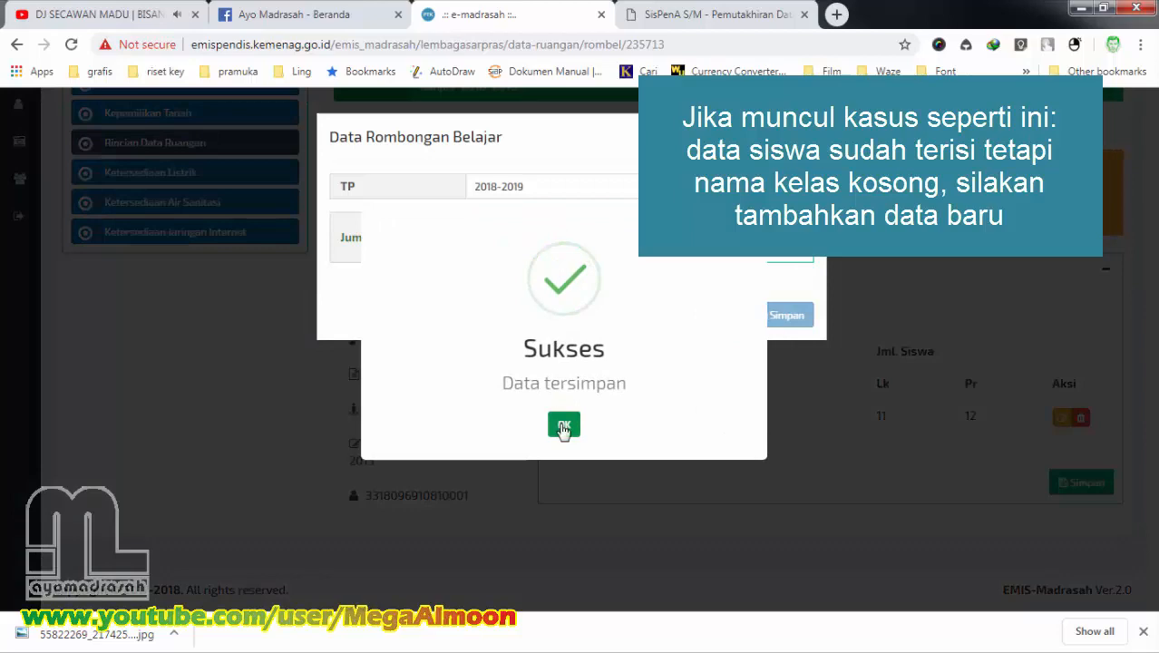
left_click(562, 424)
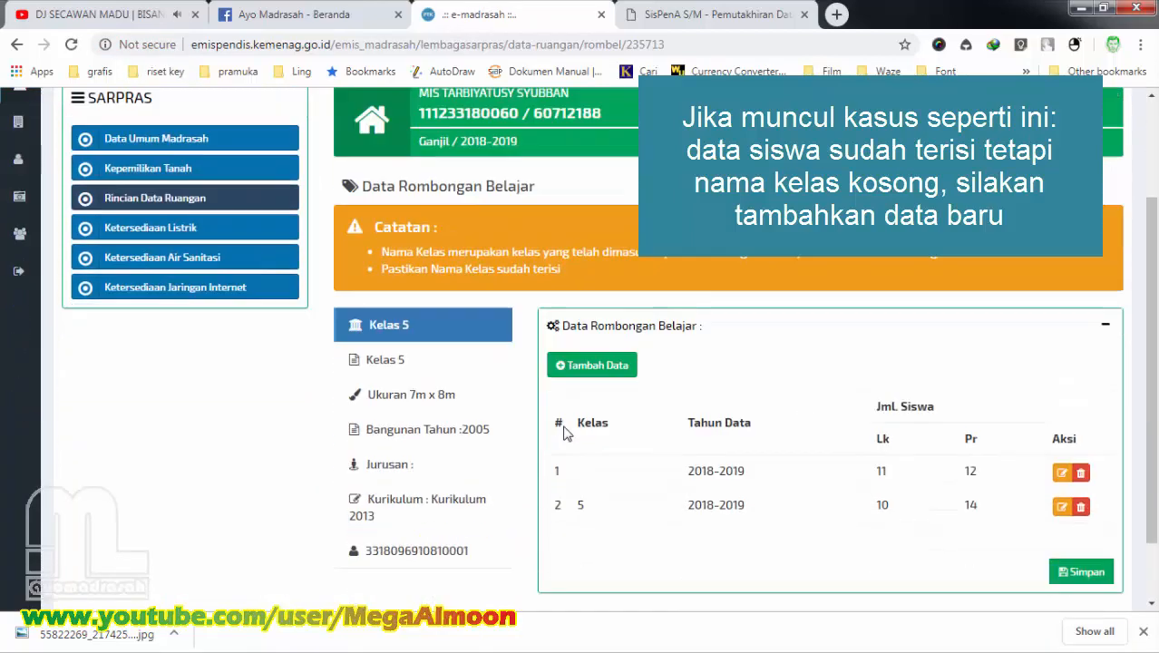
left_click_drag(555, 428, 589, 432)
left_click(580, 426)
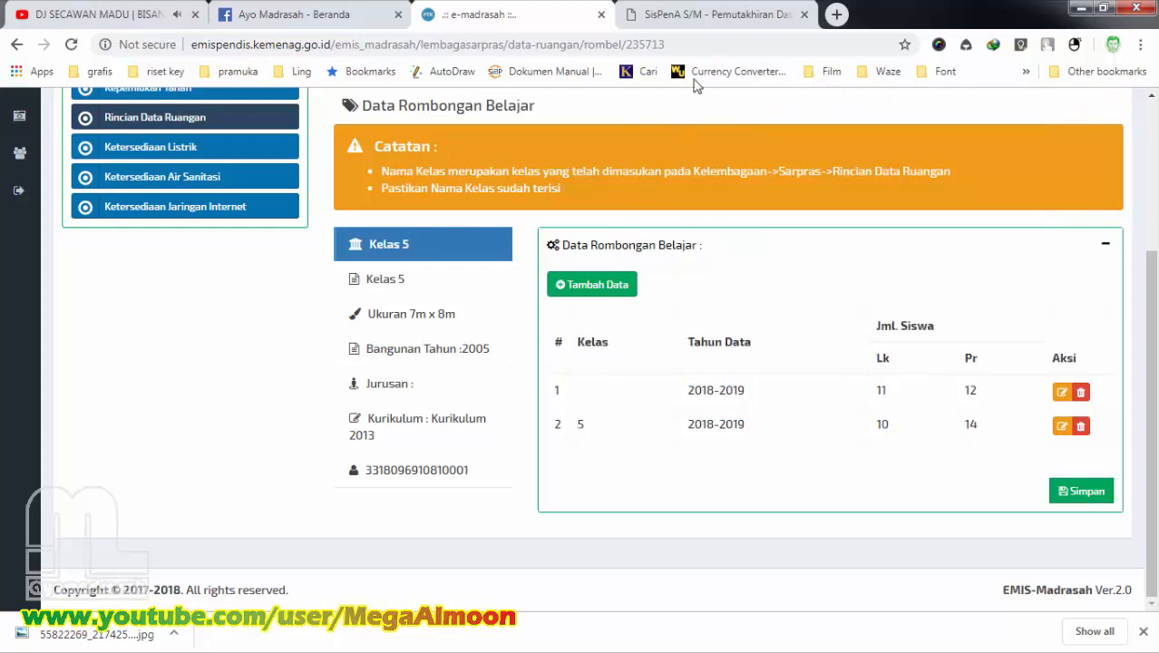
- Switch to SisPenA, retrieve the Dapodik/EMIS student data again and check the grade 5 student count
left_click(694, 13)
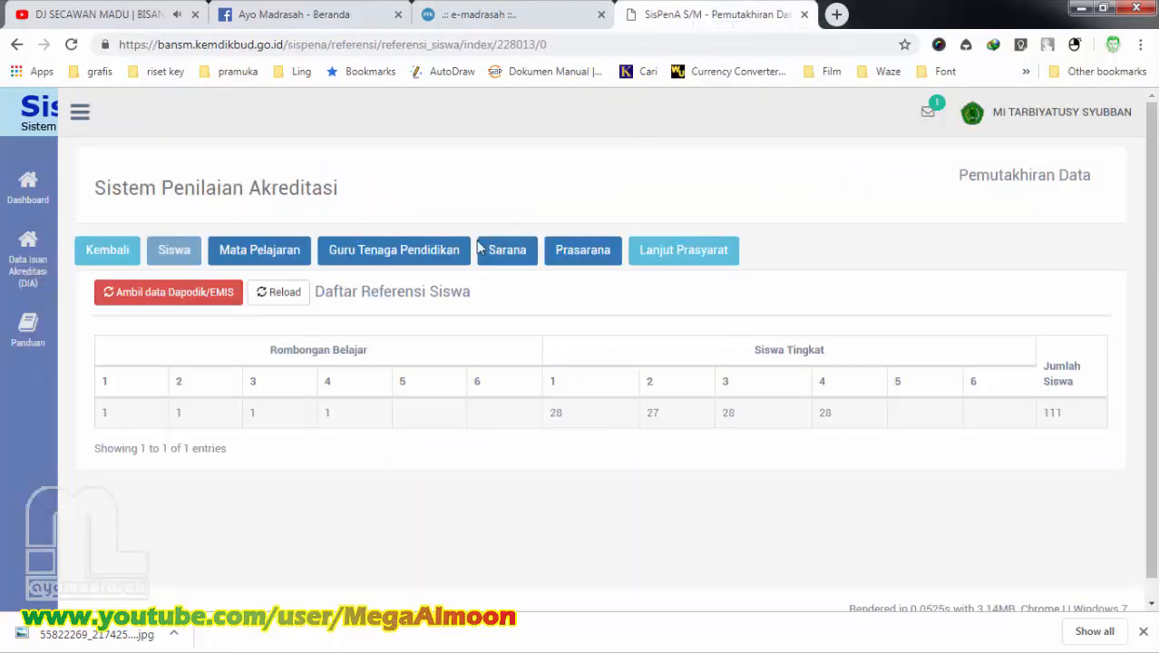
left_click(220, 292)
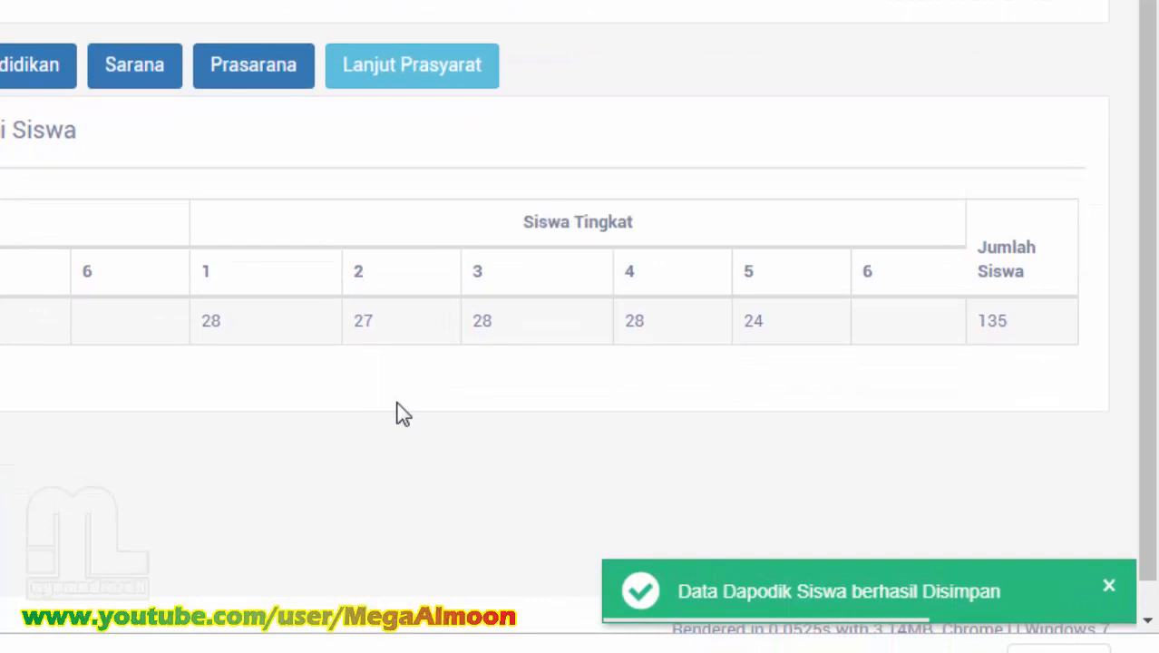
double_click(749, 319)
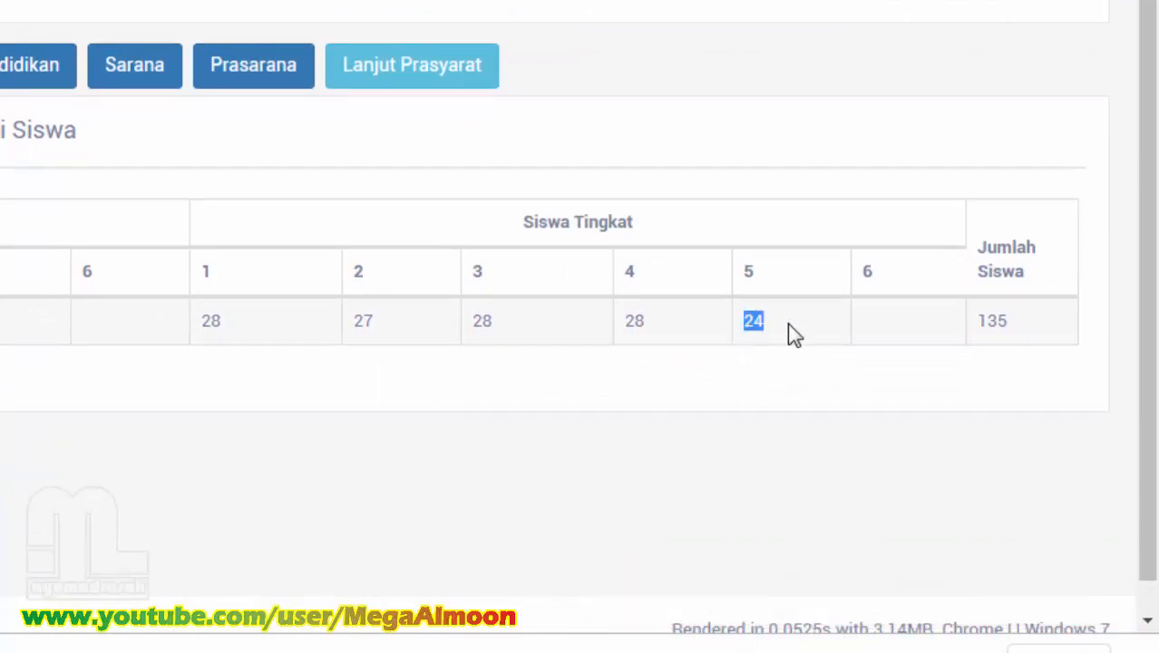
left_click(758, 324)
double_click(758, 326)
left_click(778, 328)
double_click(752, 325)
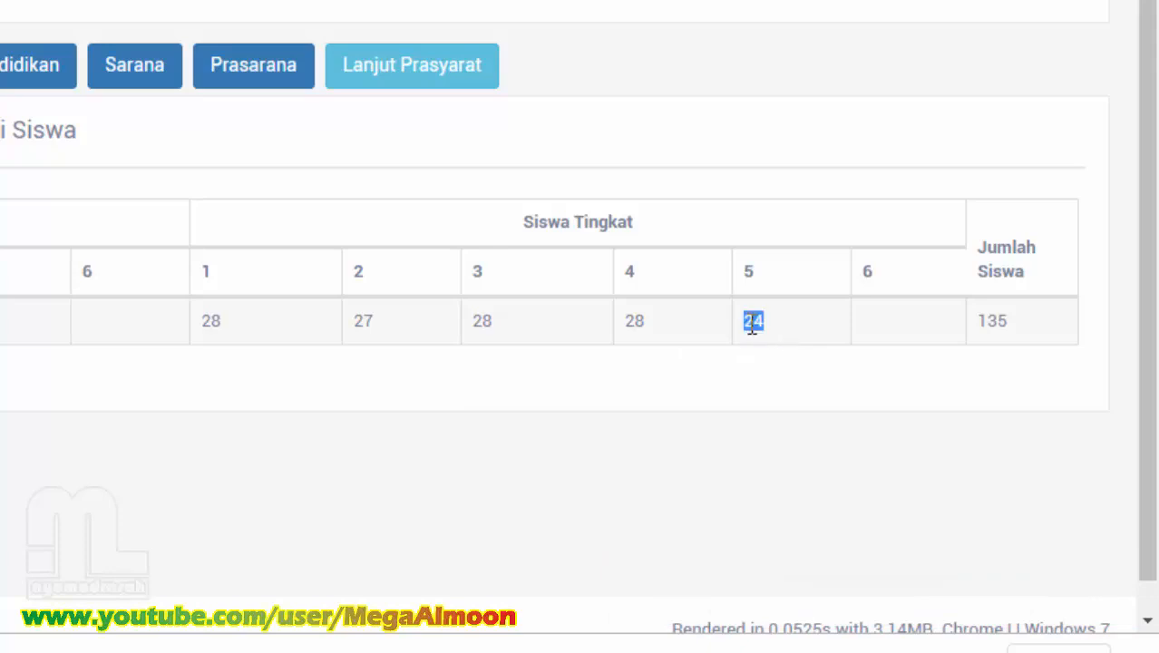